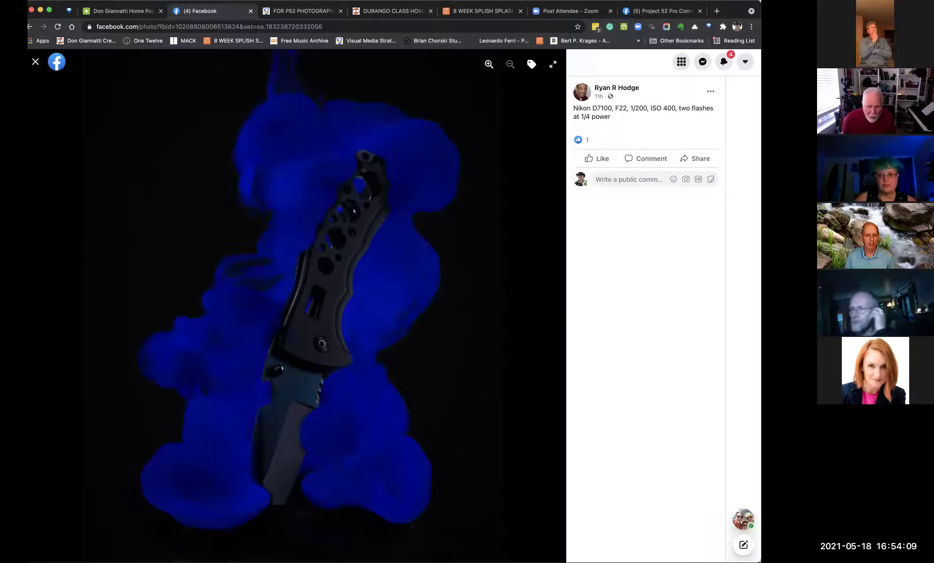
Look at the lighting setup photo next to the knife shot in the album and return to the knife photo.
left_click(548, 308)
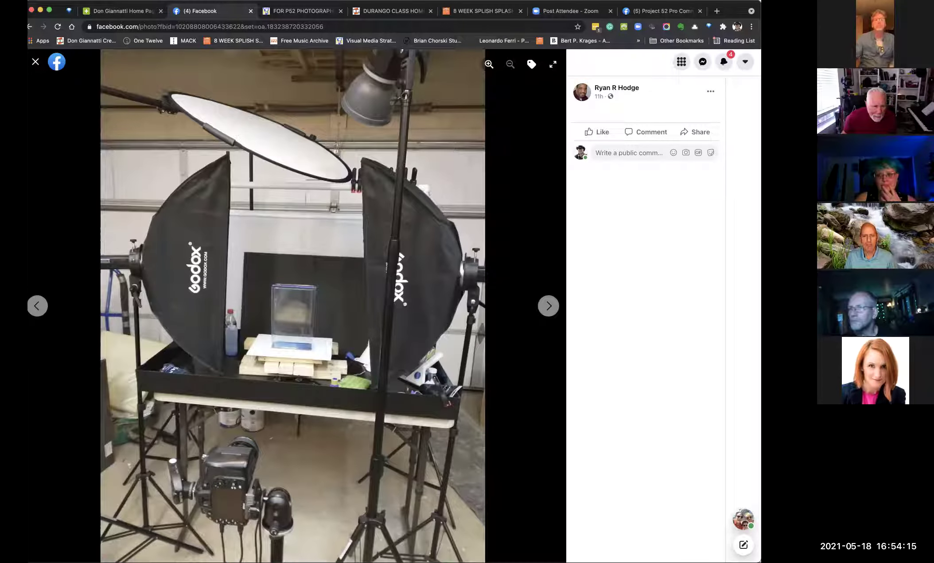
left_click(36, 306)
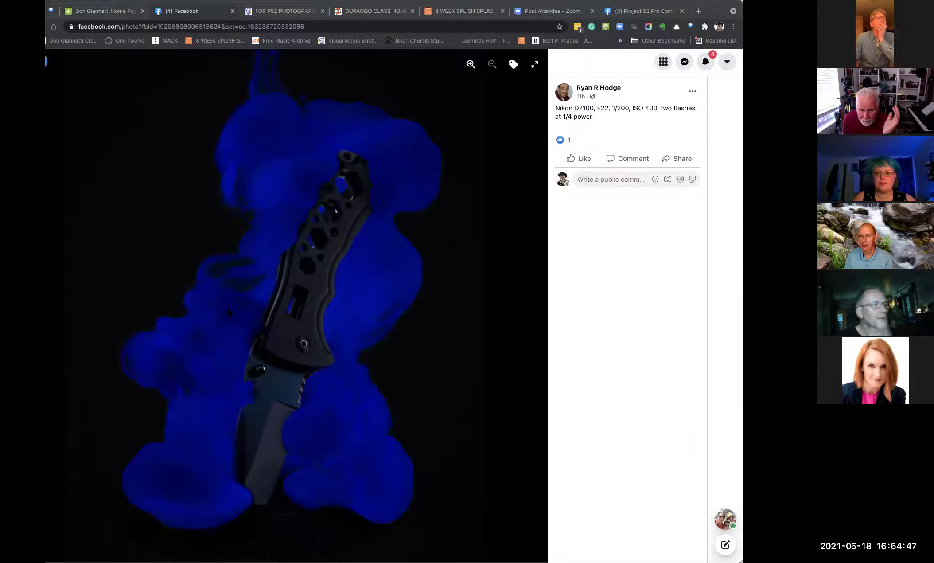
Switch to Photoshop, fit the knife image in the window and open it in the Color Efex Pro 4 filter.
key("super+Tab")
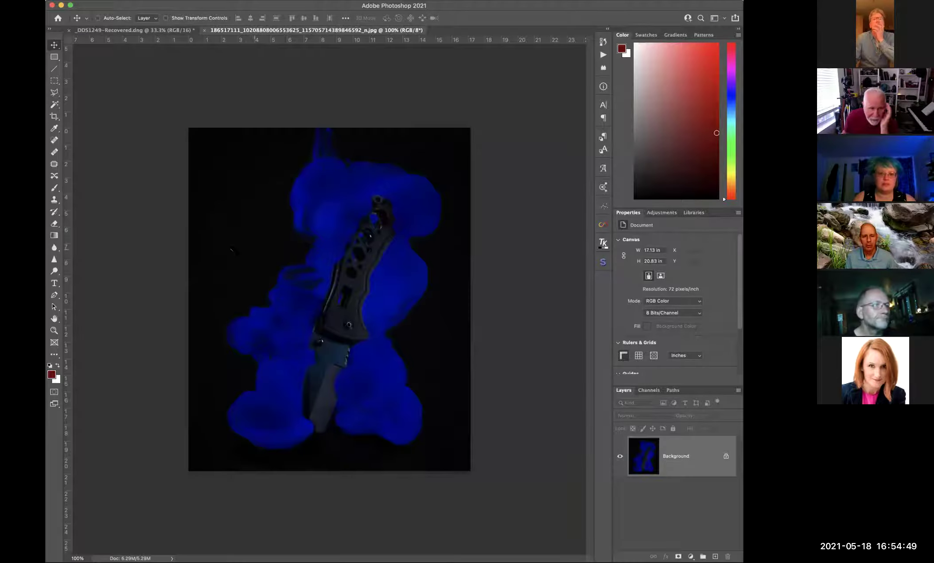
double_click(54, 318)
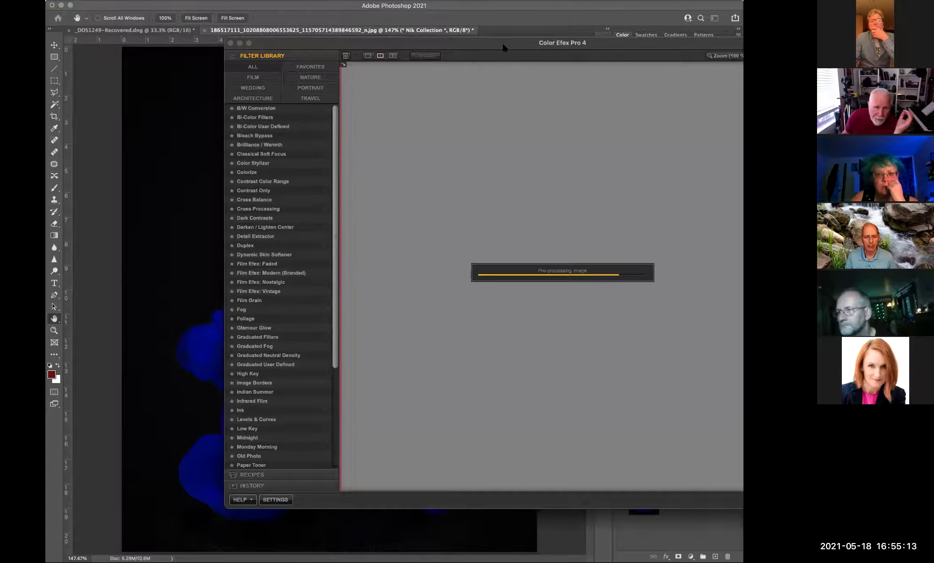
left_click_drag(514, 42, 351, 46)
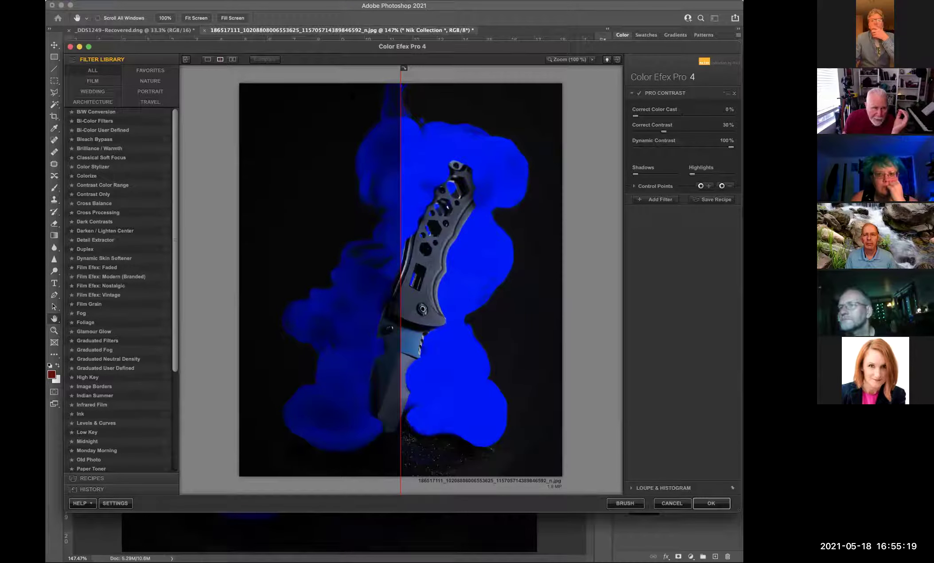
Compare the Pro Contrast presets and apply 02 - Auto Enhance to the knife image.
left_click_drag(175, 367, 177, 463)
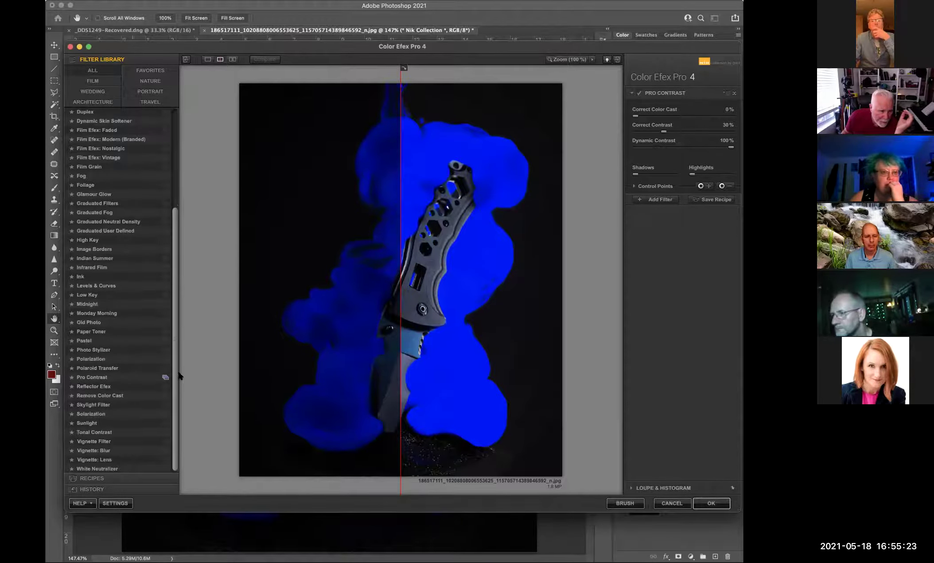
left_click(166, 377)
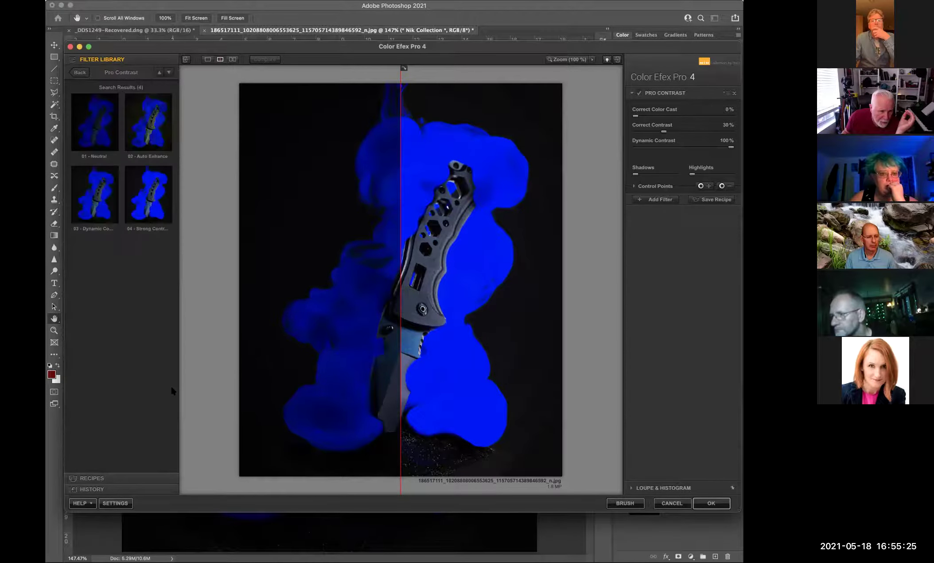
left_click(100, 195)
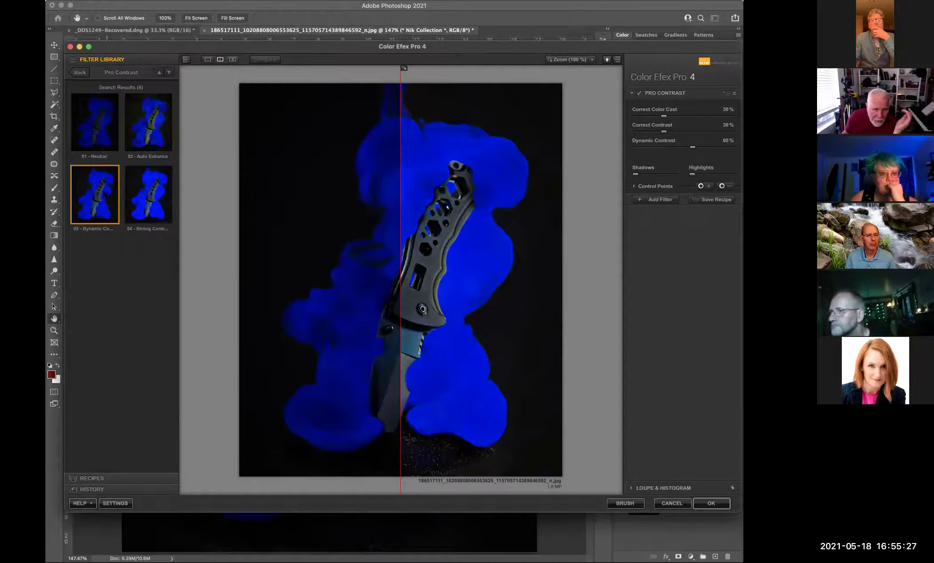
left_click(148, 122)
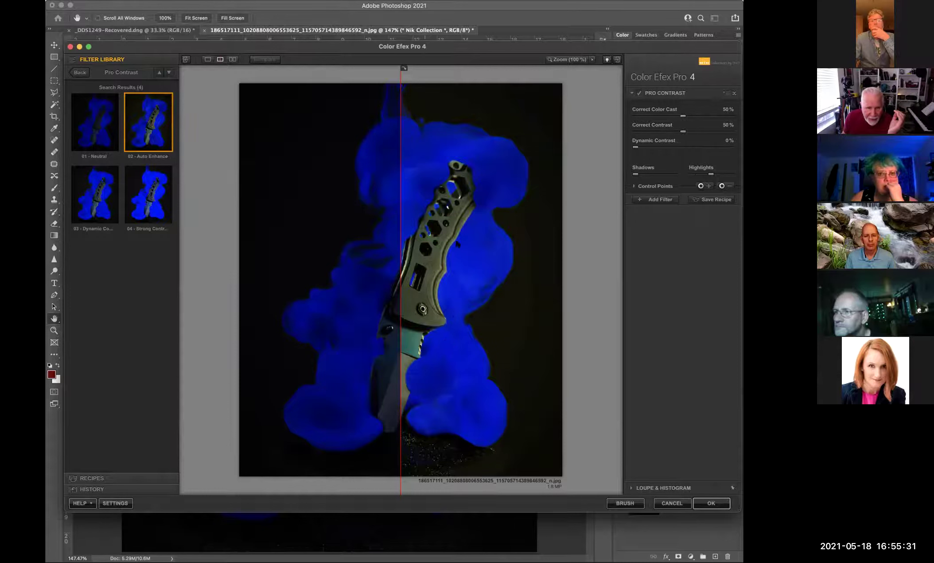
Set Pro Contrast's Correct Color Cast to 19% and Dynamic Contrast to 13%, lower Highlights, and apply the filter.
left_click_drag(401, 126, 182, 104)
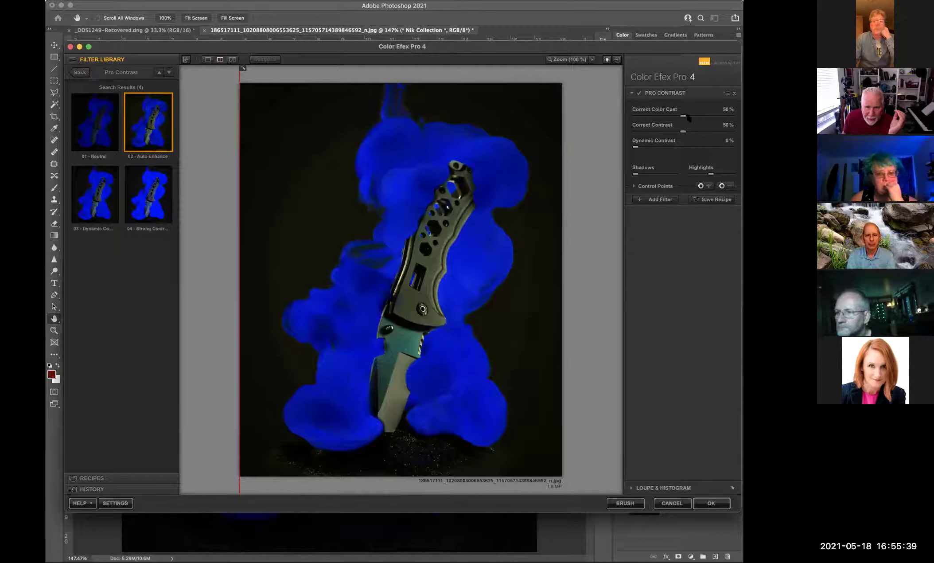
left_click_drag(683, 116, 654, 149)
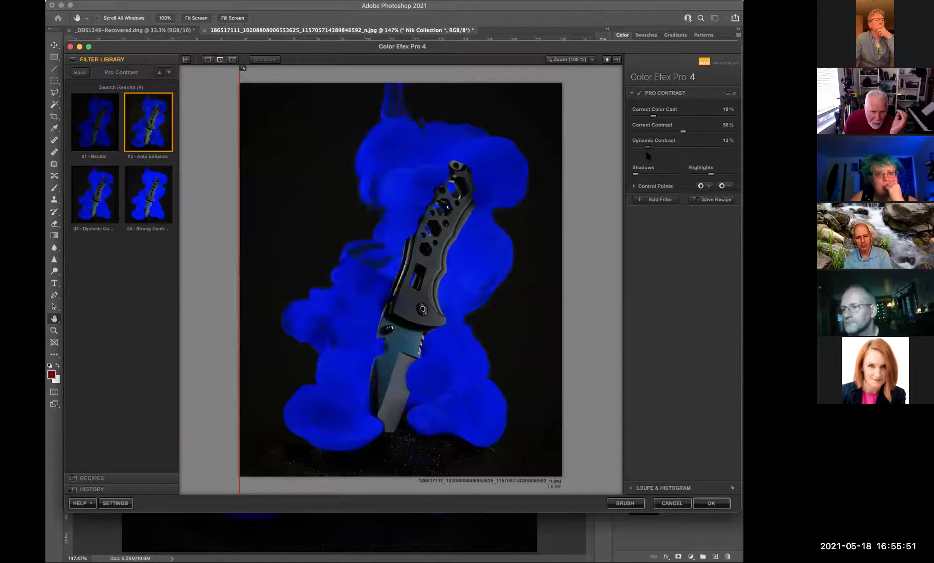
mouse_move(649, 174)
left_mouse_down()
mouse_move(657, 174)
mouse_move(633, 176)
left_mouse_up()
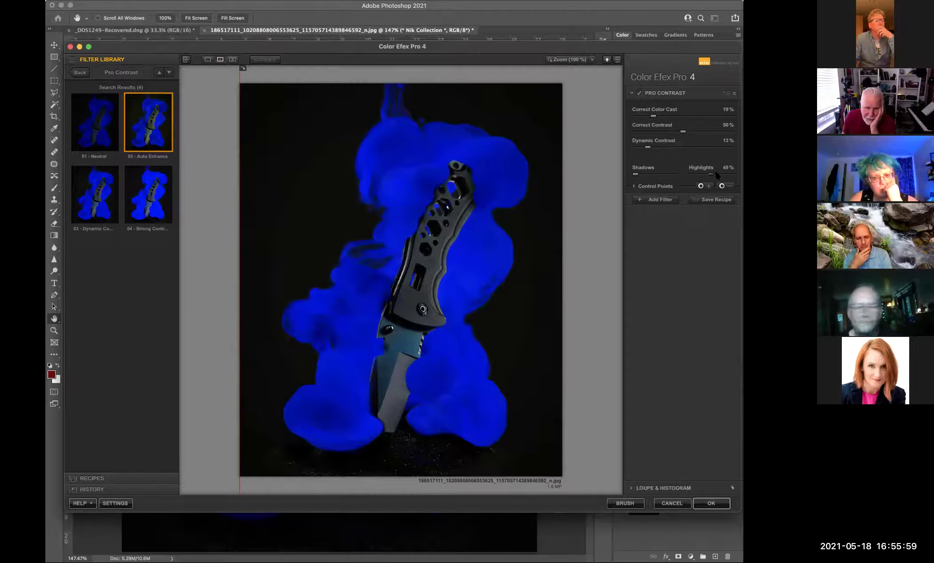
mouse_move(711, 175)
left_mouse_down()
mouse_move(731, 176)
mouse_move(699, 174)
left_mouse_up()
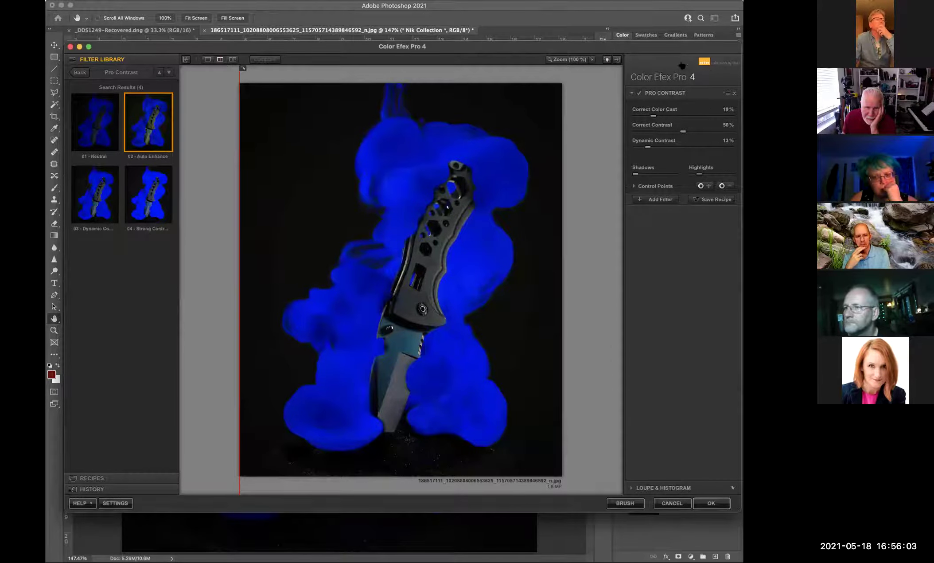
left_click(715, 503)
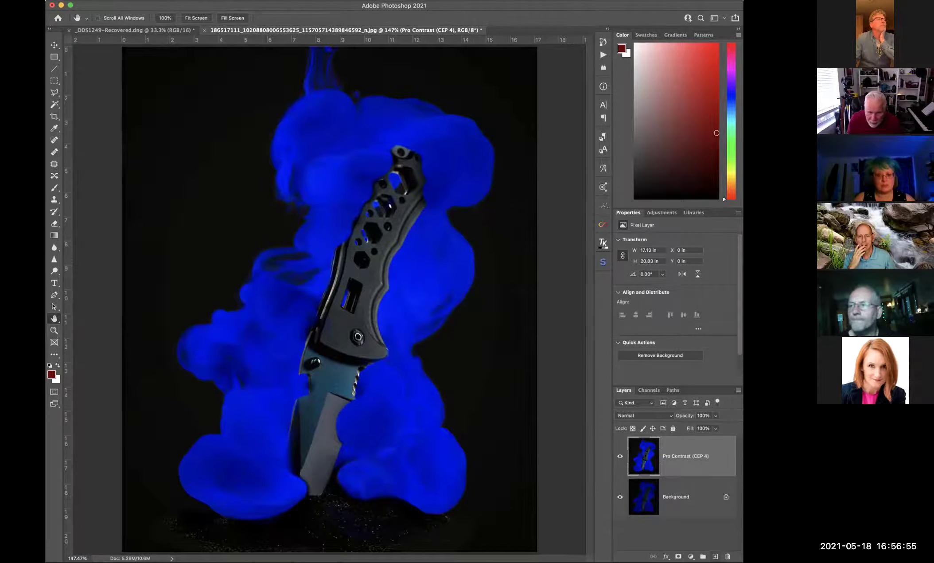
Add a new layer in Overlay mode filled with 50% gray above the Pro Contrast layer.
key("super+shift+n")
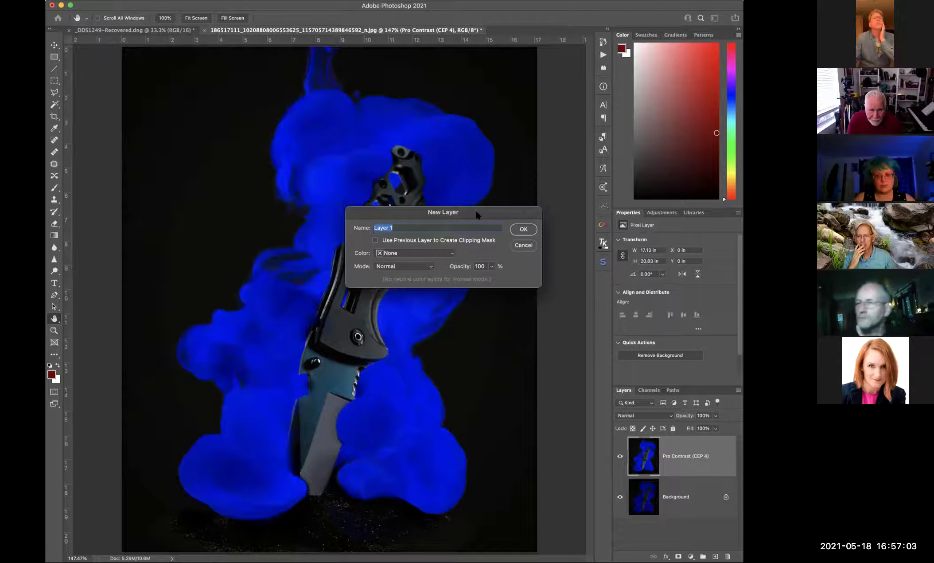
left_click_drag(476, 209, 468, 195)
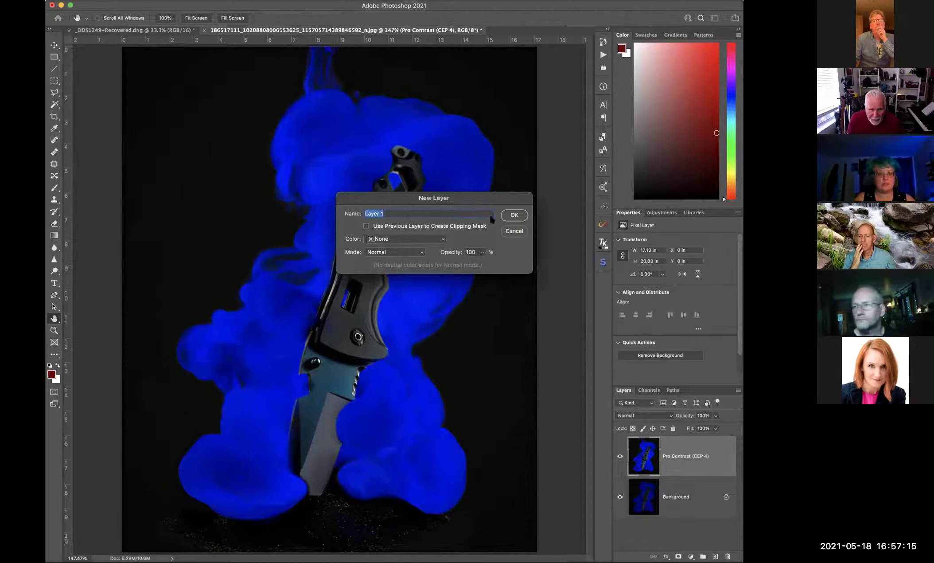
left_click(390, 252)
left_click(384, 381)
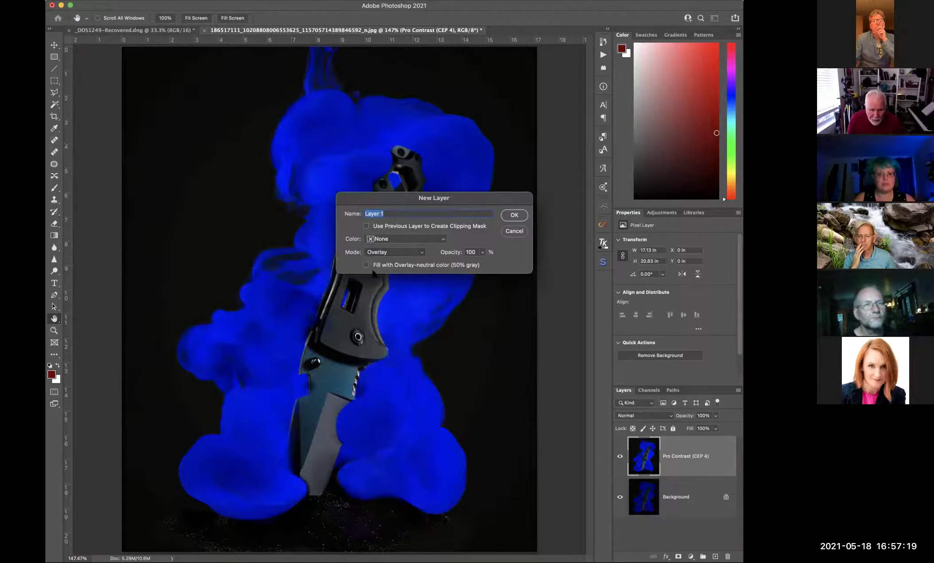
left_click(514, 215)
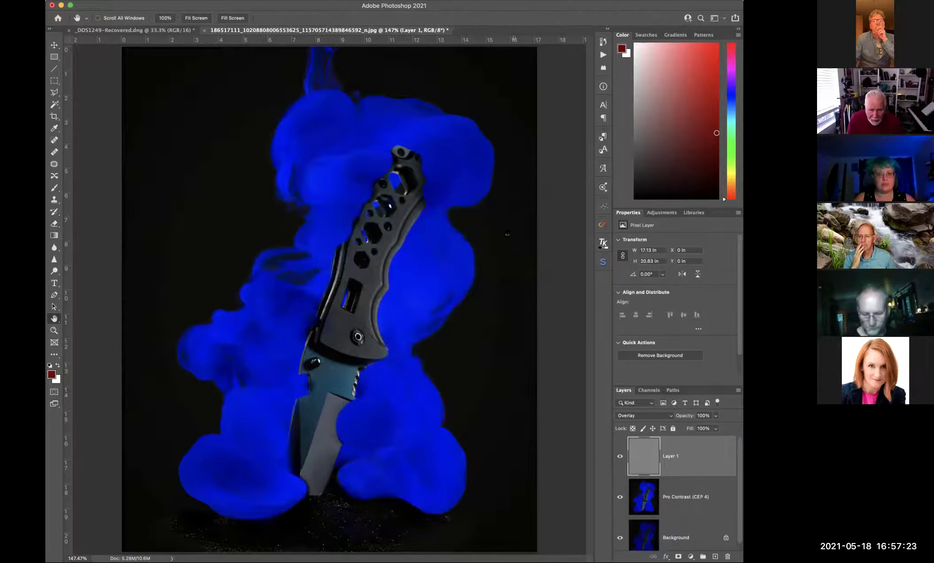
Dodge parts of the image on the gray Overlay layer with a white brush at 10% opacity, reduced to size 45.
left_click(50, 365)
left_click(58, 365)
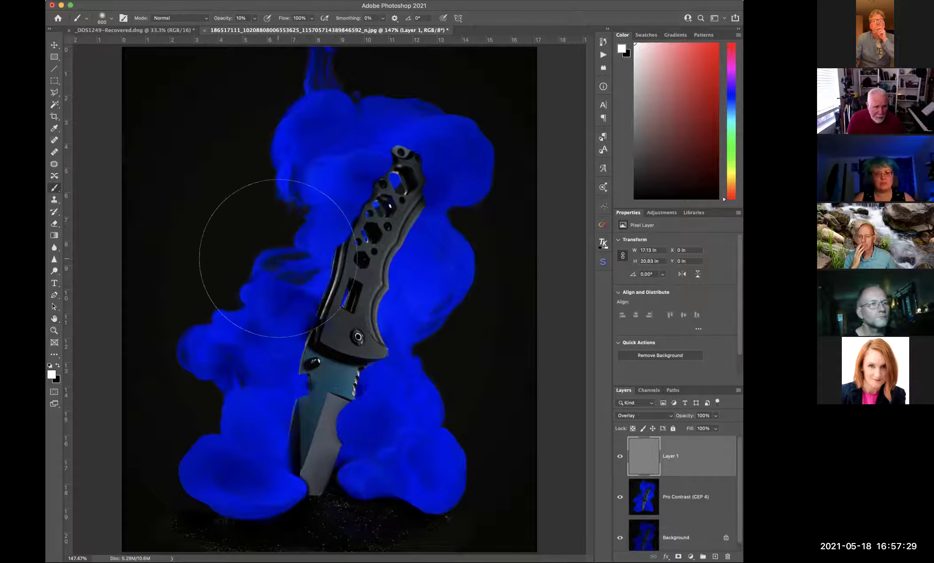
key("bracketleft")
key("bracketleft")
key("bracketleft")
key("bracketleft")
key("bracketleft")
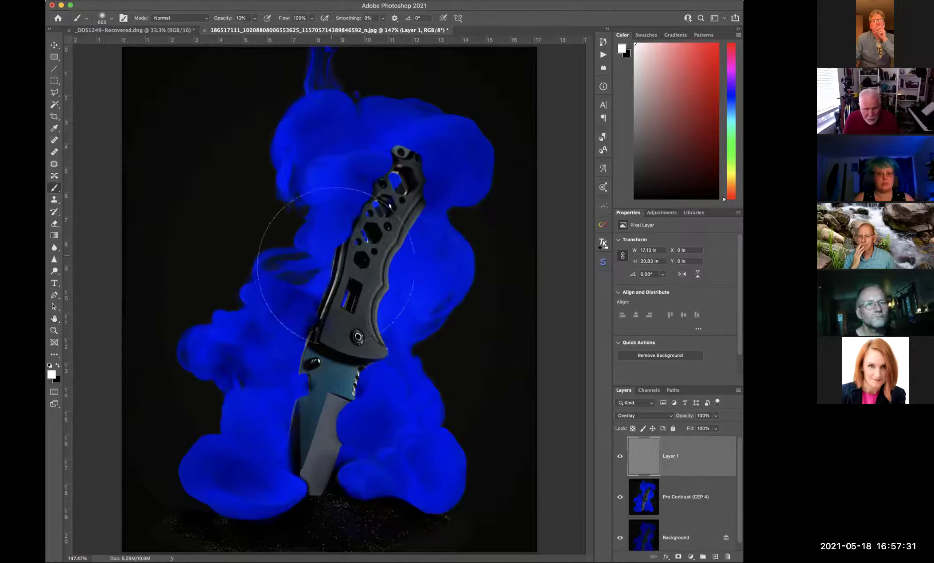
key("bracketleft")
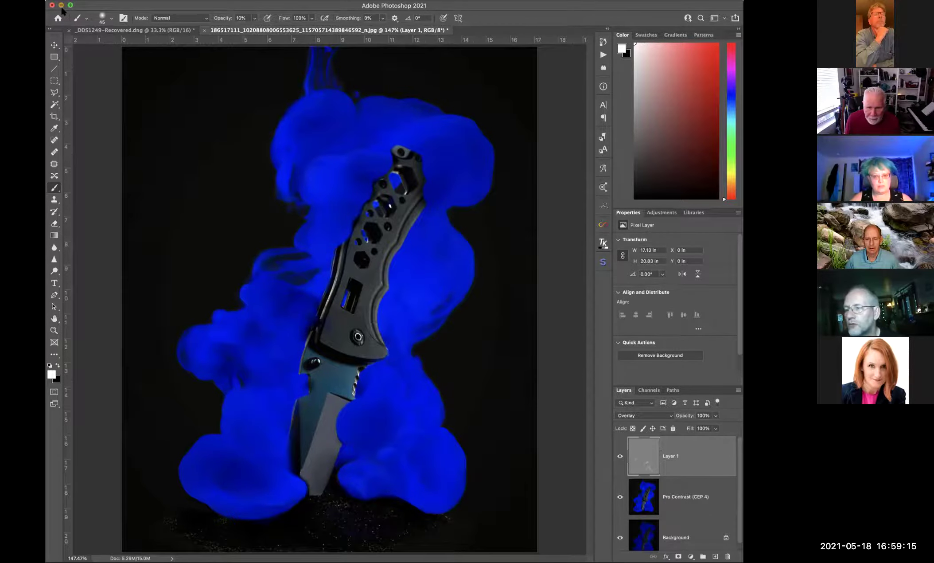
Switch back to Facebook in Chrome and compare the lighting setup photo with the original knife photo.
left_click(62, 7)
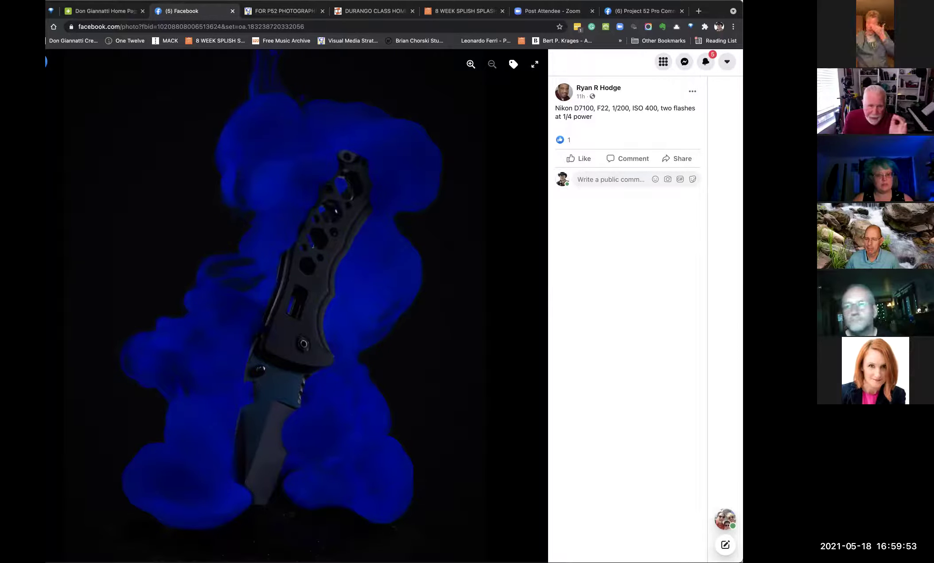
left_click(531, 306)
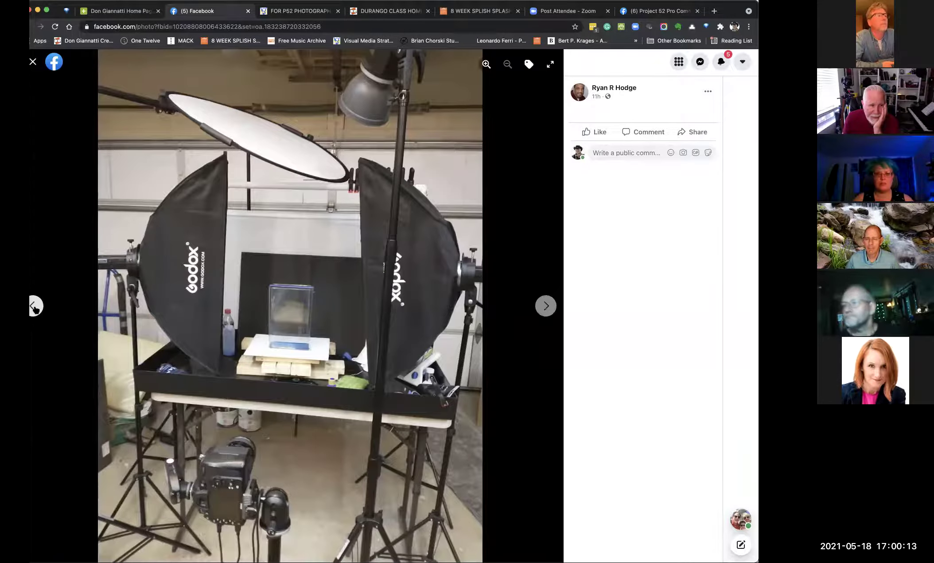
left_click(35, 307)
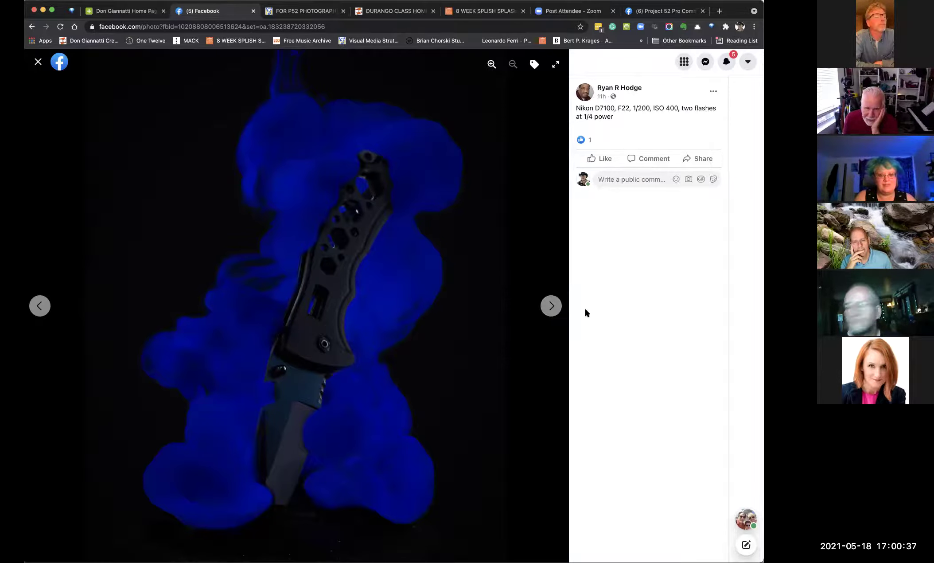
Close the knife photo, browse the Splash Workshop Module Six album and open the Godox softbox setup photo.
left_click(38, 61)
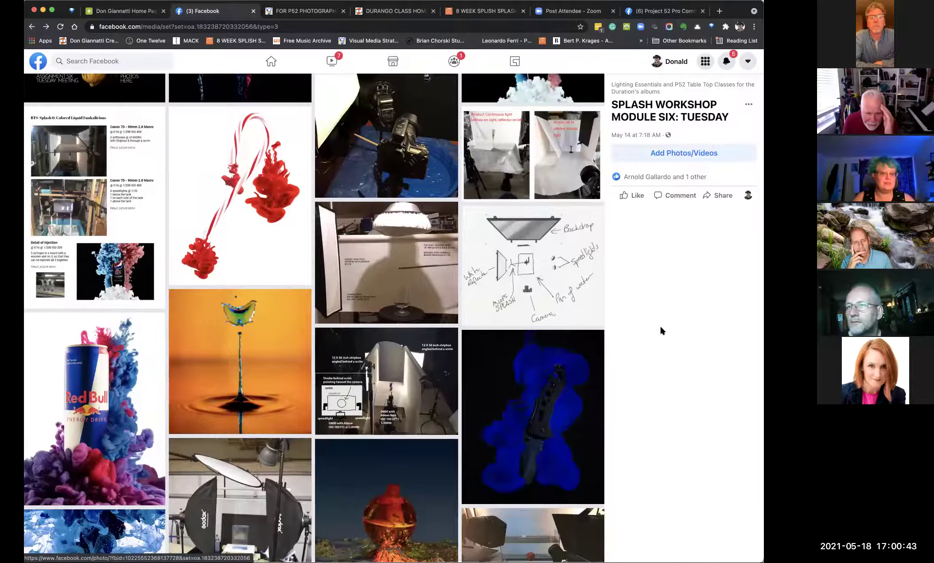
scroll(532, 354, "down", 5)
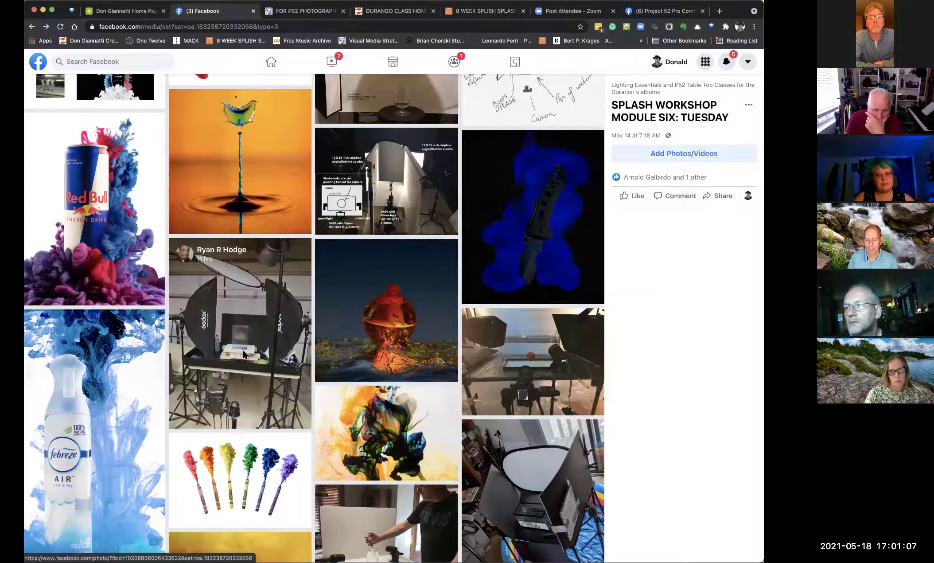
left_click(292, 334)
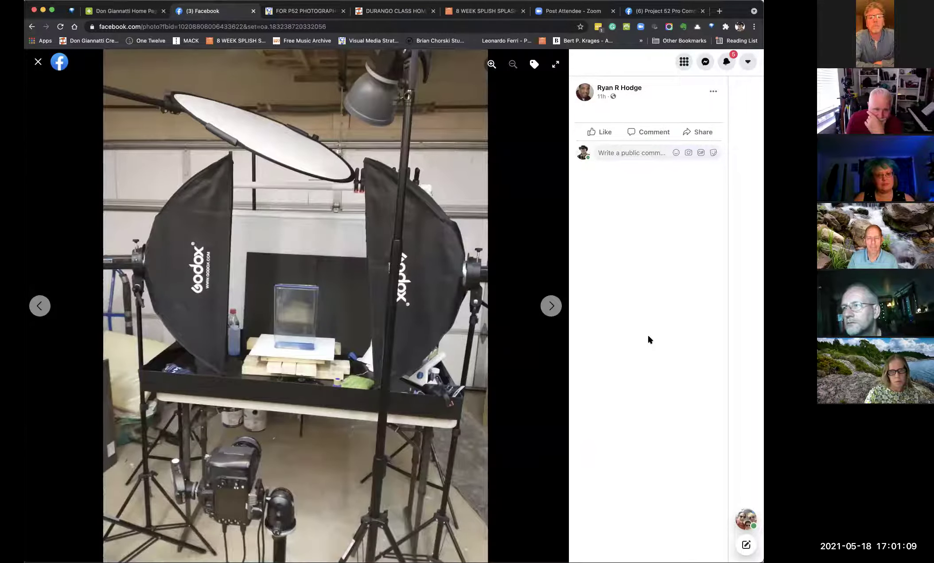